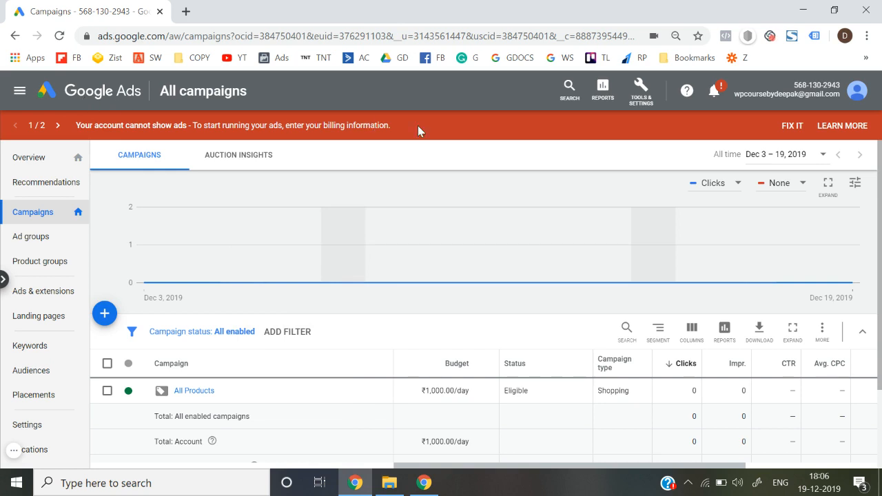
# Open the account's shared budgets overview from the shared library
pyautogui.click(655, 102)
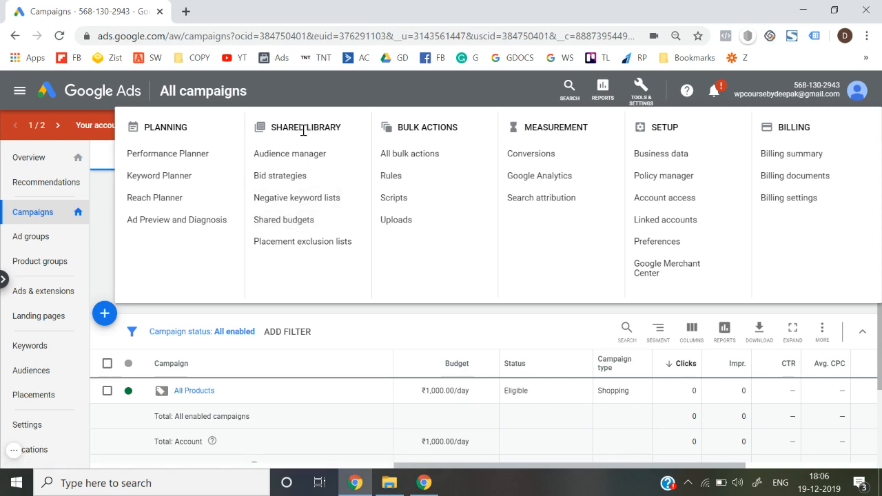
pyautogui.click(288, 220)
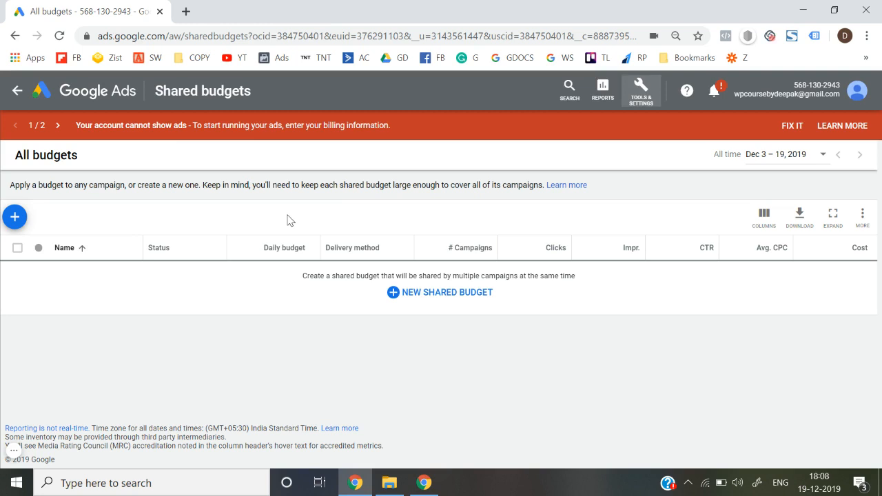
pyautogui.click(641, 99)
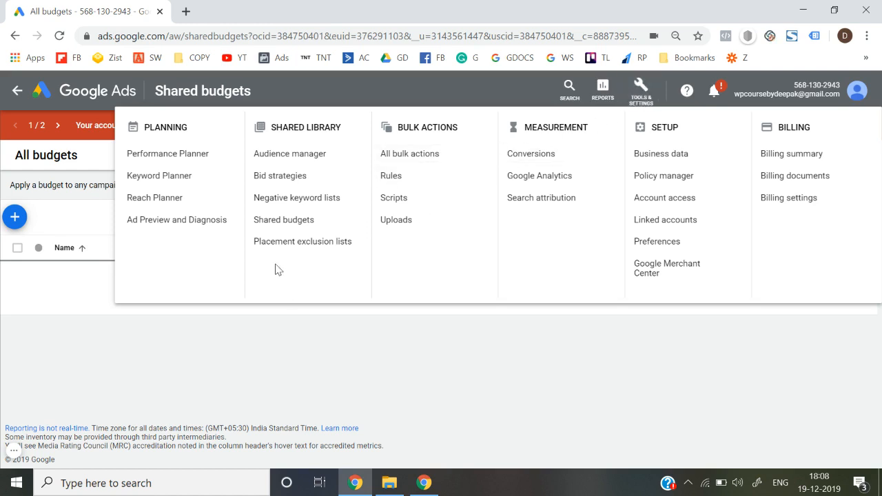
pyautogui.click(280, 226)
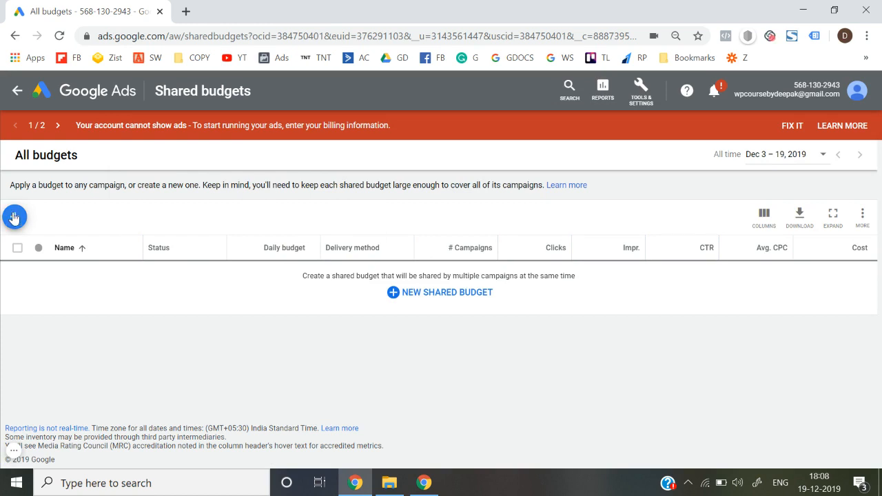
pyautogui.click(439, 309)
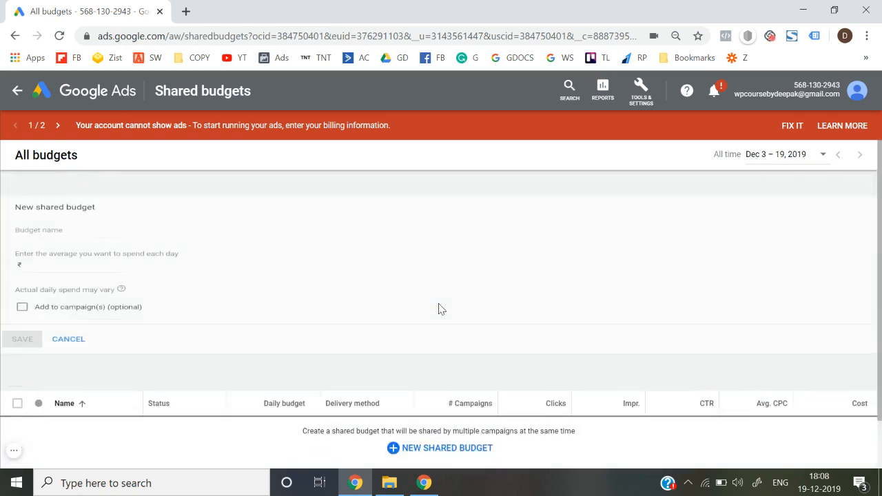
pyautogui.click(57, 218)
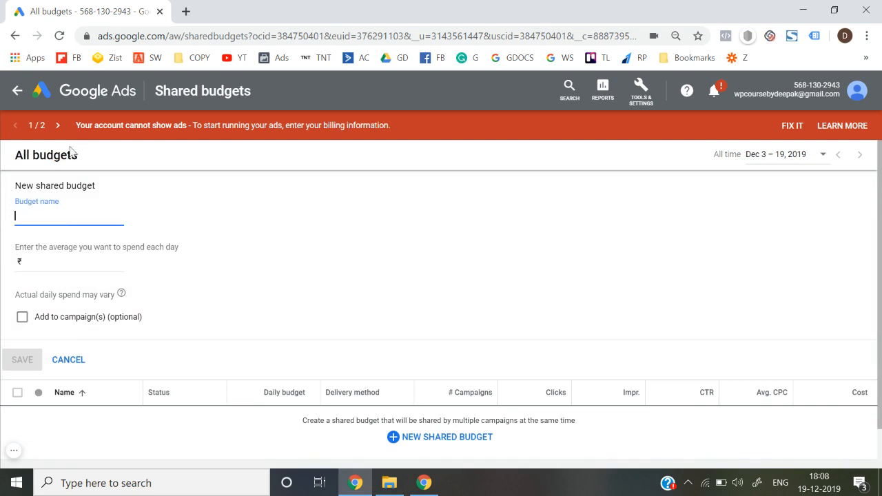
pyautogui.click(96, 90)
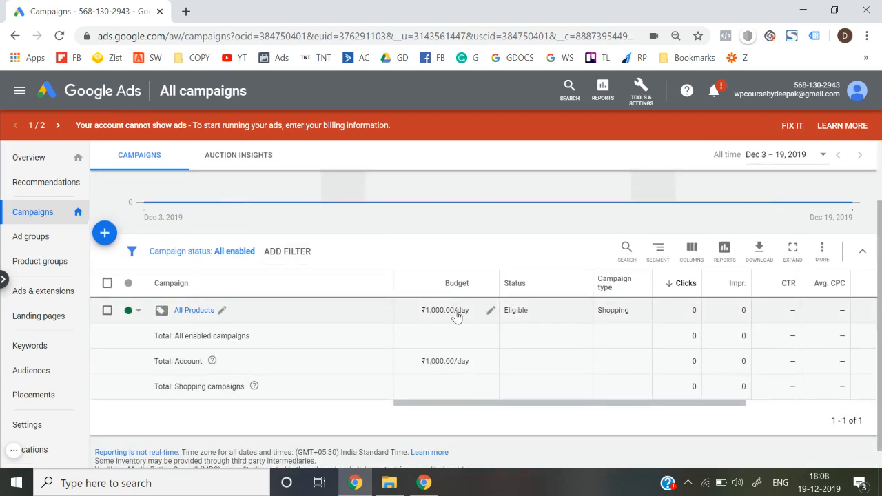
# Check the budget in the All Products campaign's settings and return to the campaigns overview
pyautogui.click(198, 311)
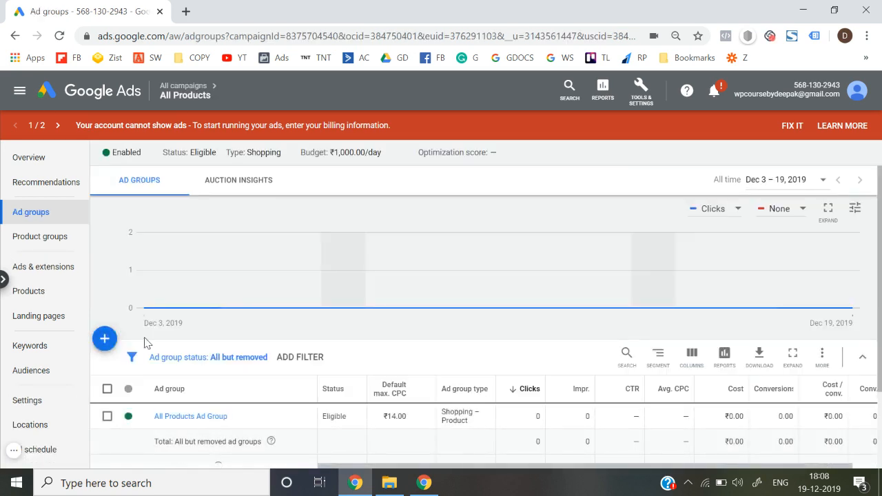
pyautogui.scroll(-1, 67, 378)
pyautogui.click(55, 349)
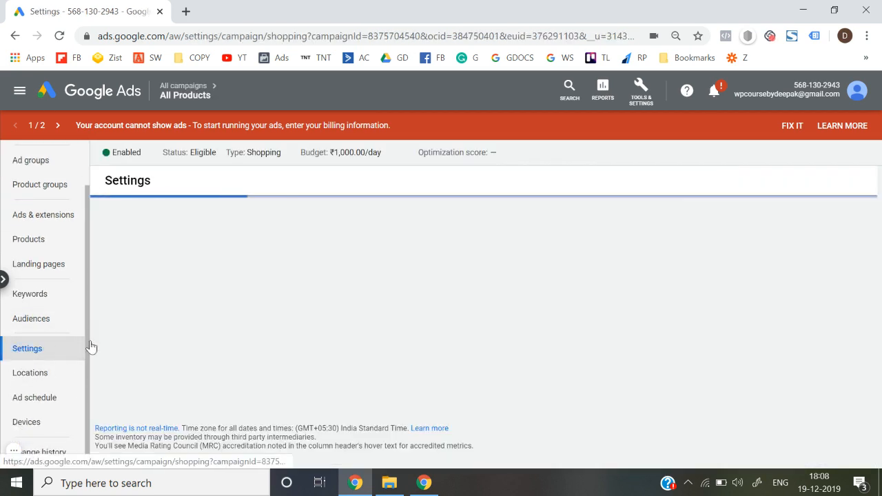
pyautogui.scroll(-3, 395, 376)
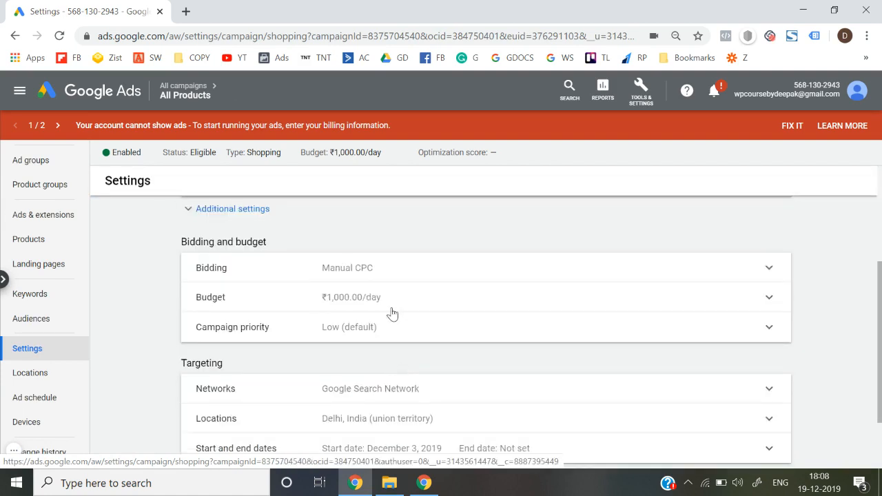
pyautogui.click(101, 102)
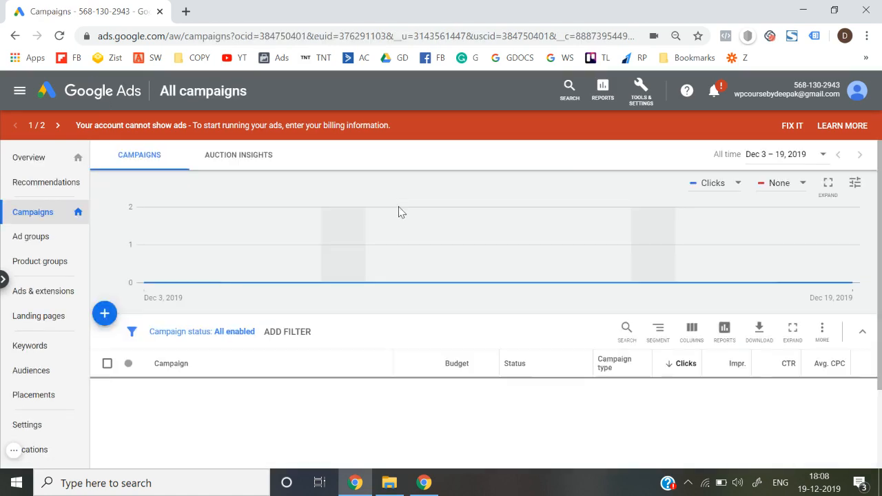
# Start a new shared budget named "Shopping Shared Budget" with an average daily spend of ₹5000
pyautogui.click(642, 93)
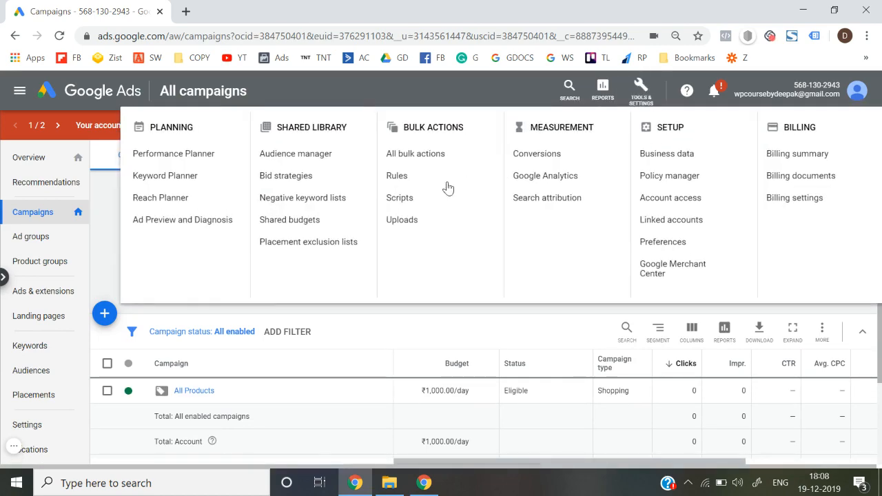
pyautogui.click(295, 225)
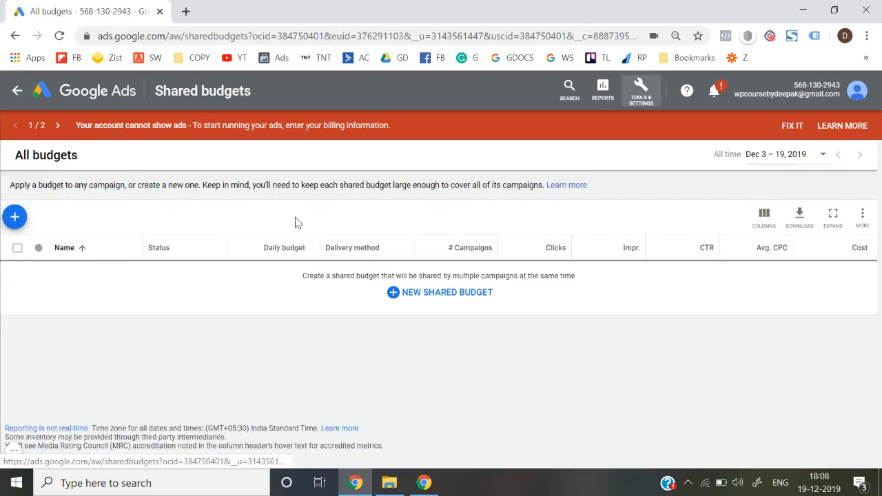
pyautogui.click(411, 298)
pyautogui.click(85, 214)
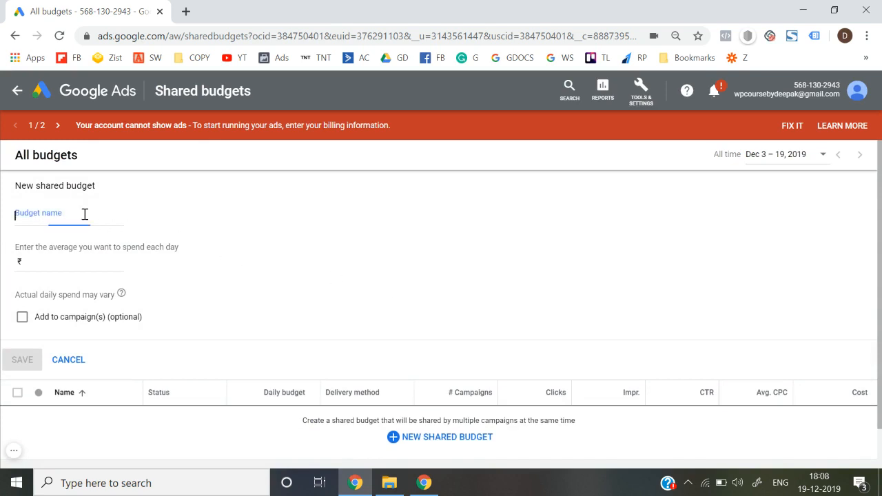
pyautogui.write('Sho')
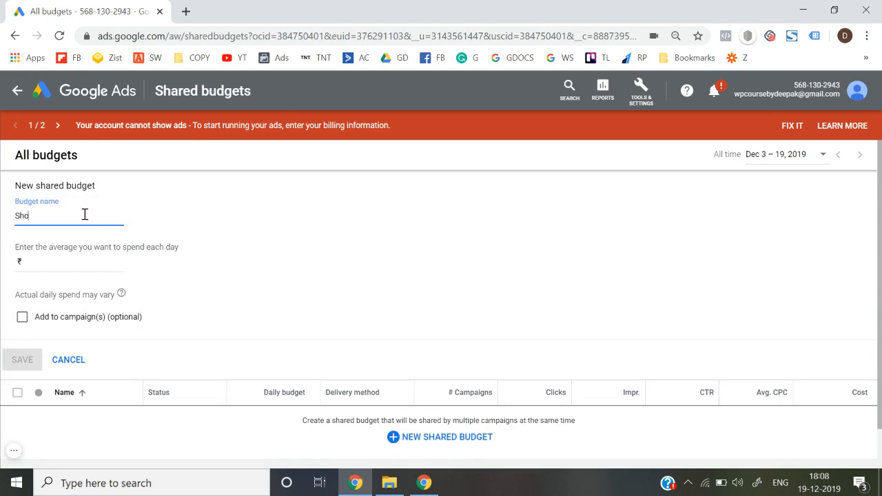
pyautogui.write('pping Shared Budget')
pyautogui.press('BackSpace')
pyautogui.write('t')
pyautogui.click(76, 261)
pyautogui.write('5000')
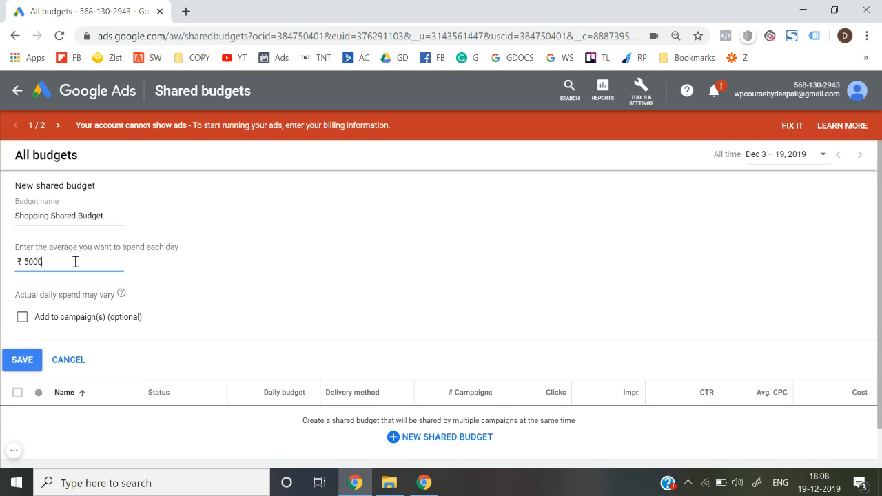
pyautogui.click(222, 261)
# Add the All Products campaign to the new shared budget and save it
pyautogui.click(22, 318)
pyautogui.click(22, 317)
pyautogui.click(22, 318)
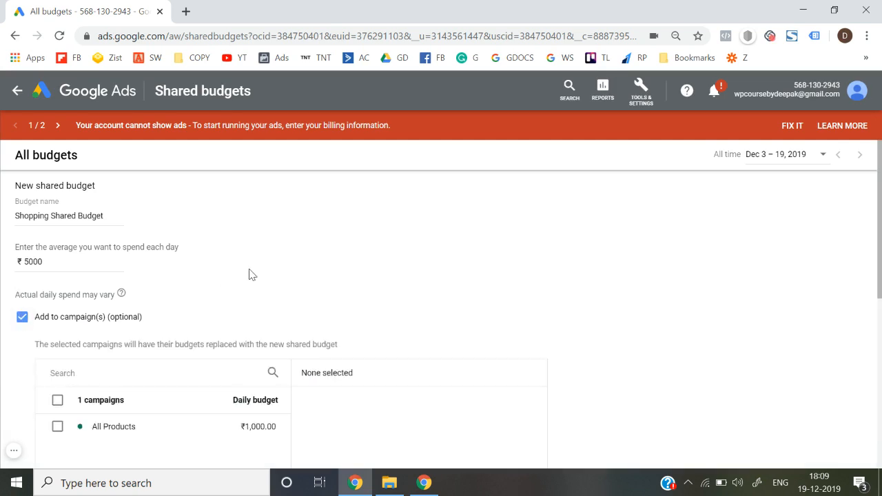
pyautogui.scroll(-2, 252, 274)
pyautogui.click(58, 309)
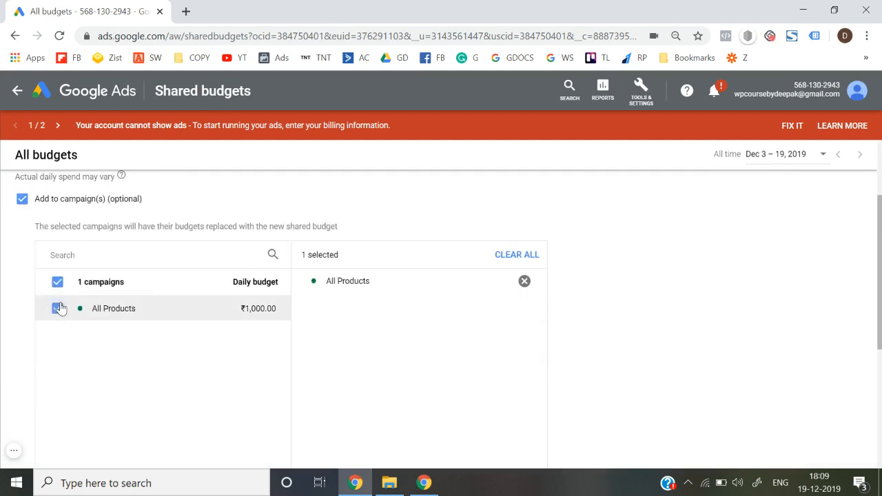
pyautogui.scroll(-3, 61, 309)
pyautogui.click(22, 345)
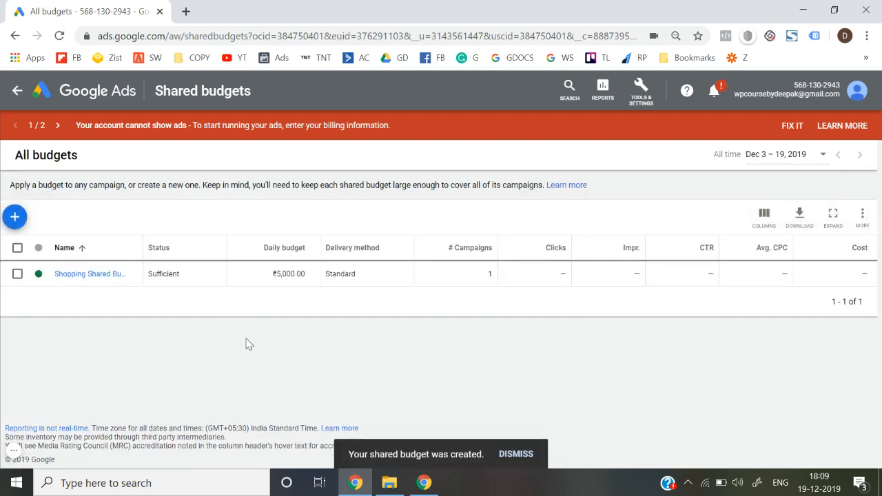
# Inspect which budget is applied in the All Products campaign's settings and return to the campaigns overview
pyautogui.click(99, 96)
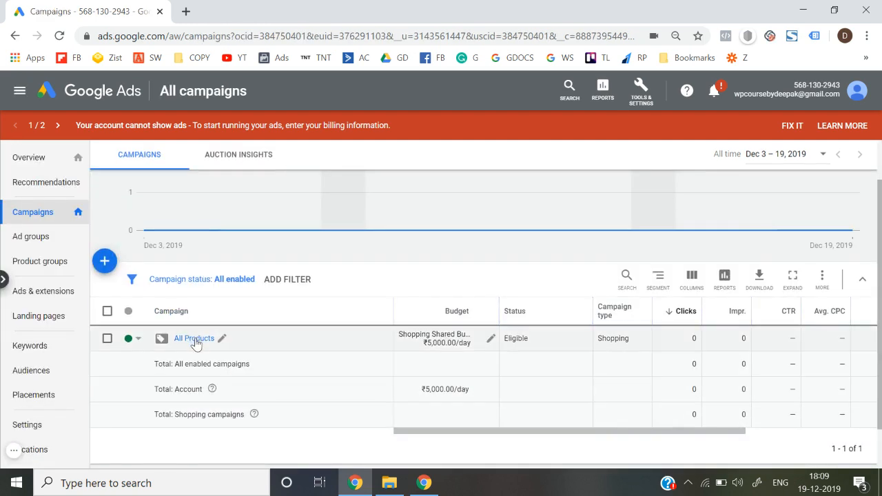
pyautogui.click(194, 338)
pyautogui.scroll(-1, 29, 383)
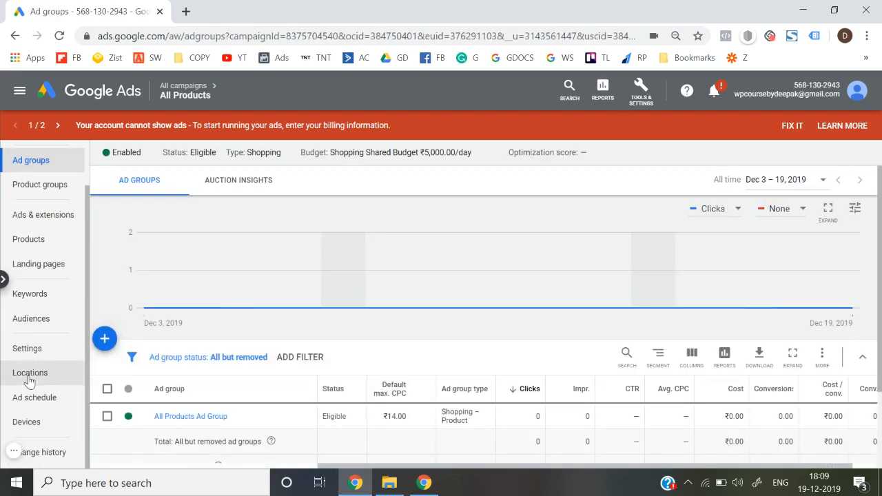
pyautogui.click(41, 347)
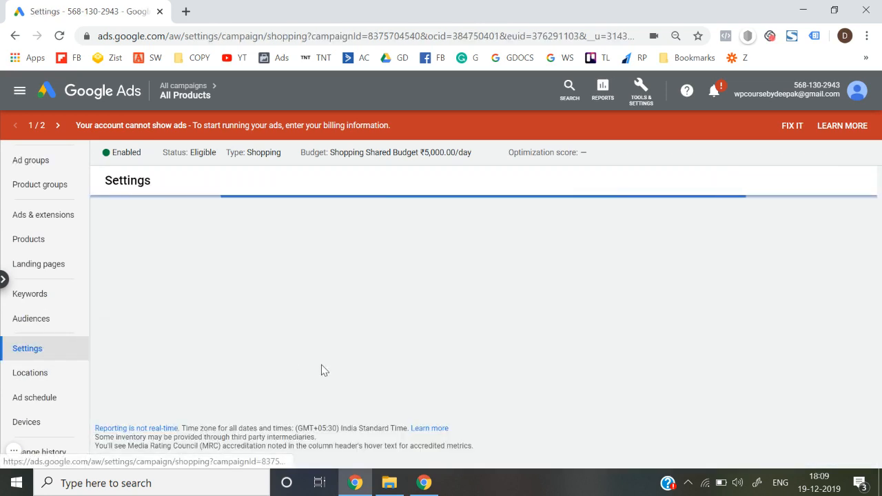
pyautogui.scroll(-2, 322, 367)
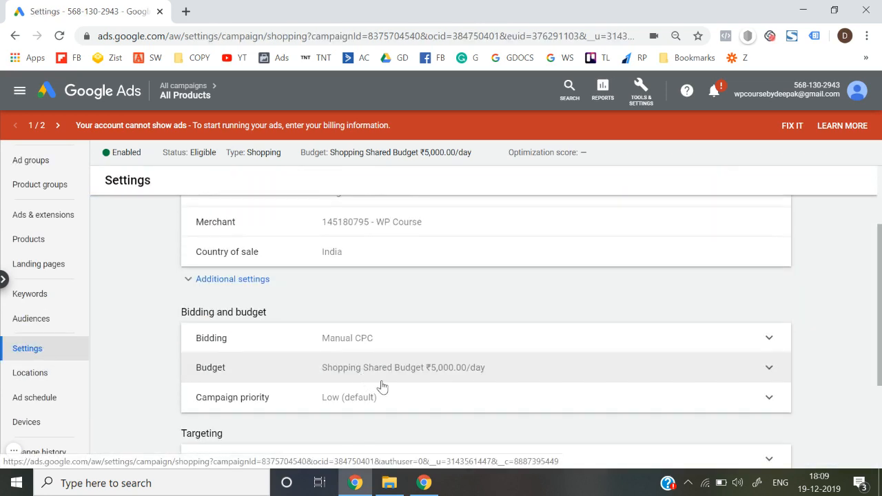
pyautogui.scroll(-1, 382, 386)
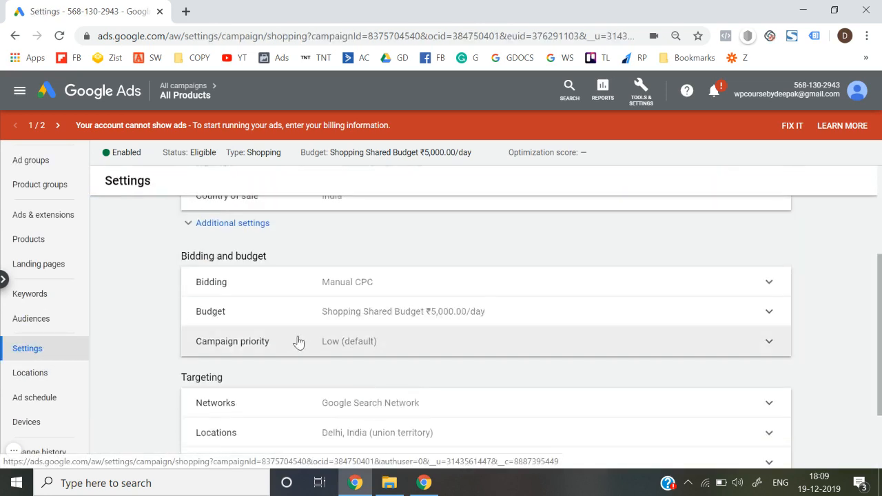
pyautogui.click(348, 322)
pyautogui.scroll(-1, 349, 322)
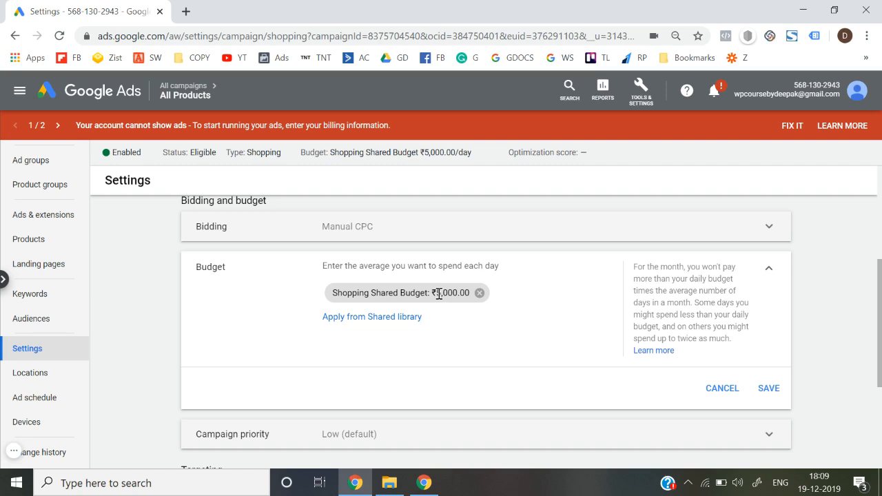
pyautogui.click(103, 92)
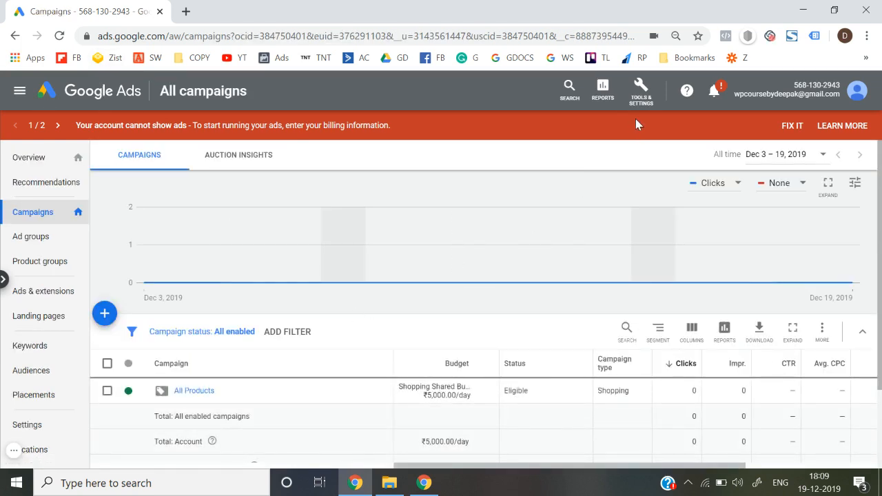
# Remove the shared budget from the All Products campaign's budget settings
pyautogui.click(196, 391)
pyautogui.click(226, 451)
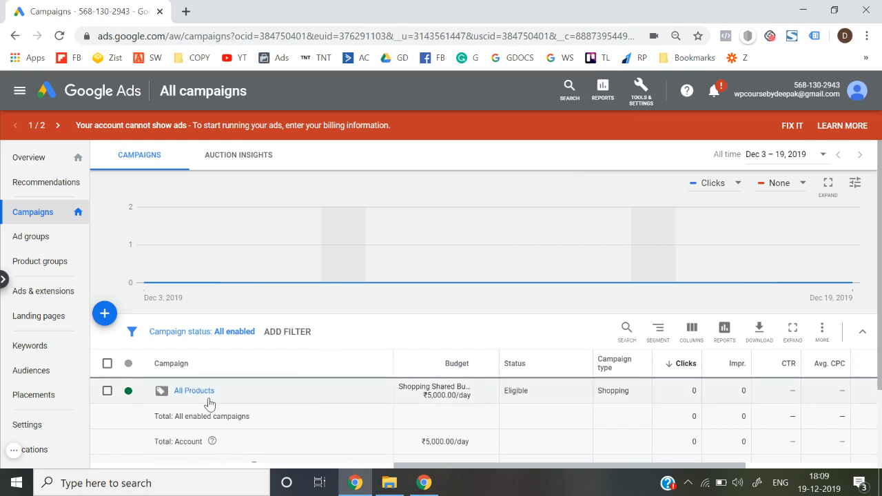
pyautogui.click(194, 395)
pyautogui.scroll(-3, 194, 398)
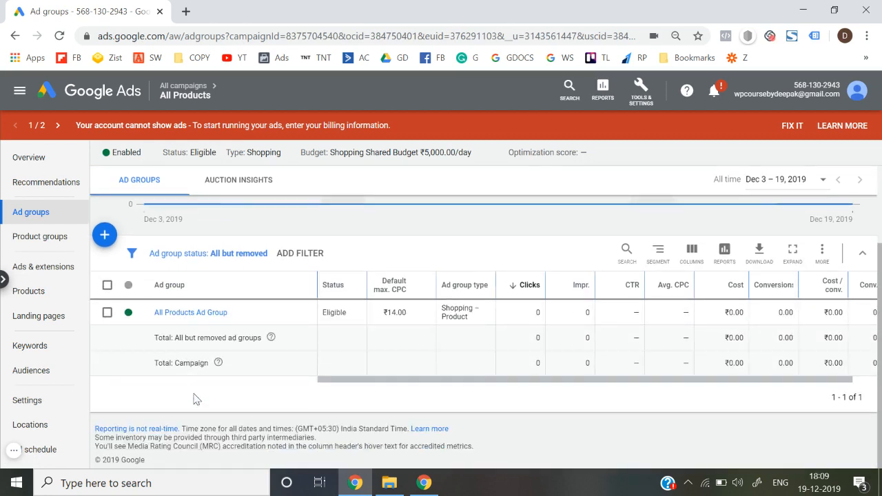
pyautogui.scroll(-1, 49, 383)
pyautogui.click(48, 383)
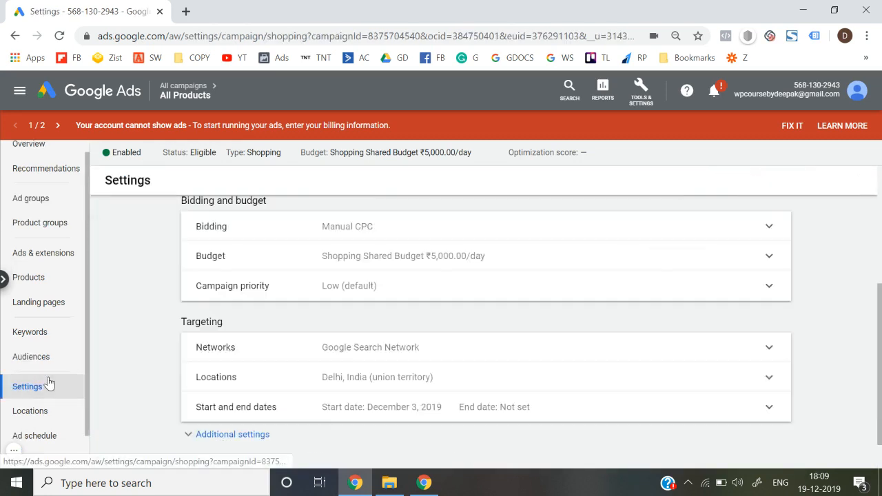
pyautogui.scroll(-1, 329, 423)
pyautogui.scroll(2, 329, 423)
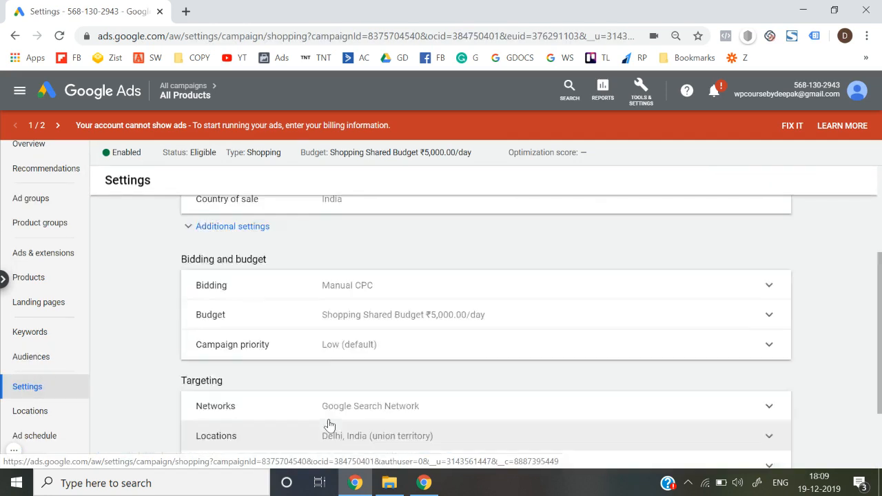
pyautogui.click(384, 366)
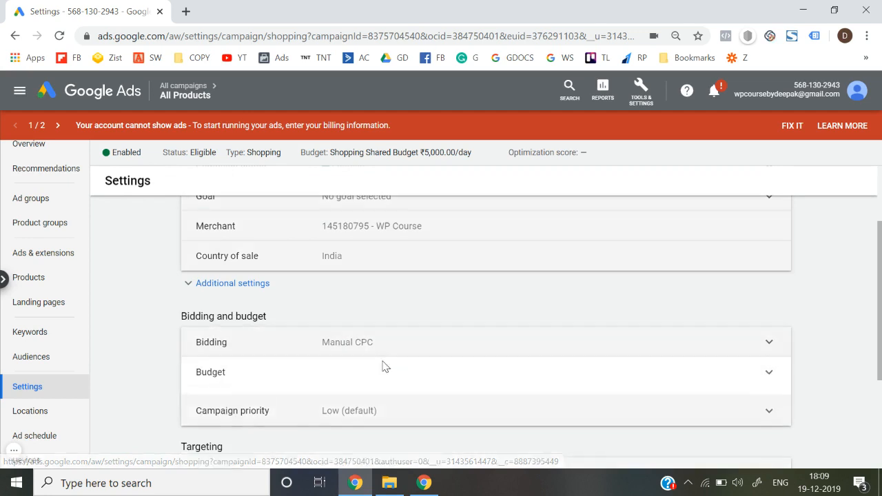
pyautogui.click(478, 319)
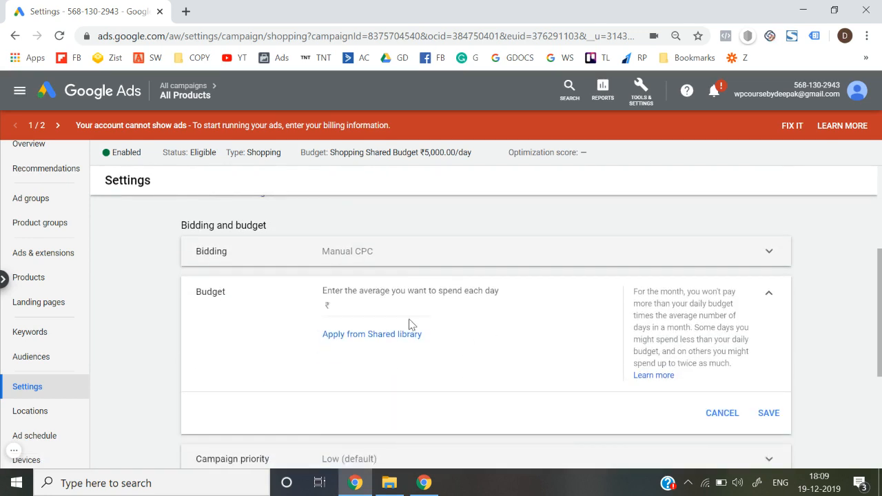
# Set the All Products campaign's own average daily budget to ₹1,000 and save it
pyautogui.click(382, 311)
pyautogui.write('1,')
pyautogui.write('000')
pyautogui.click(767, 413)
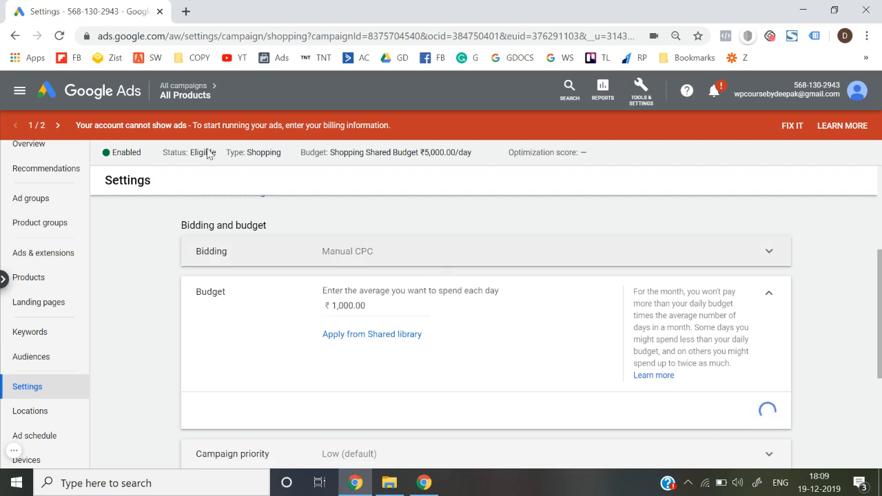
# Remove the Shopping Shared Budget from the account's shared budgets
pyautogui.click(103, 91)
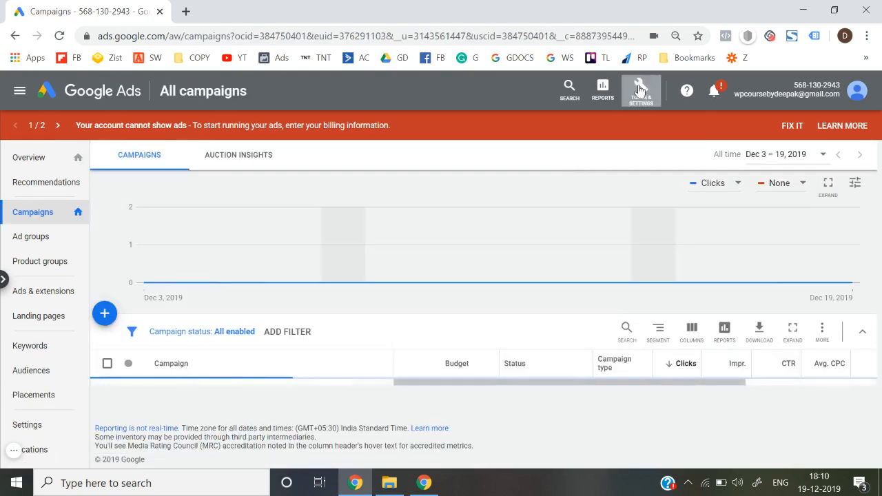
pyautogui.click(640, 88)
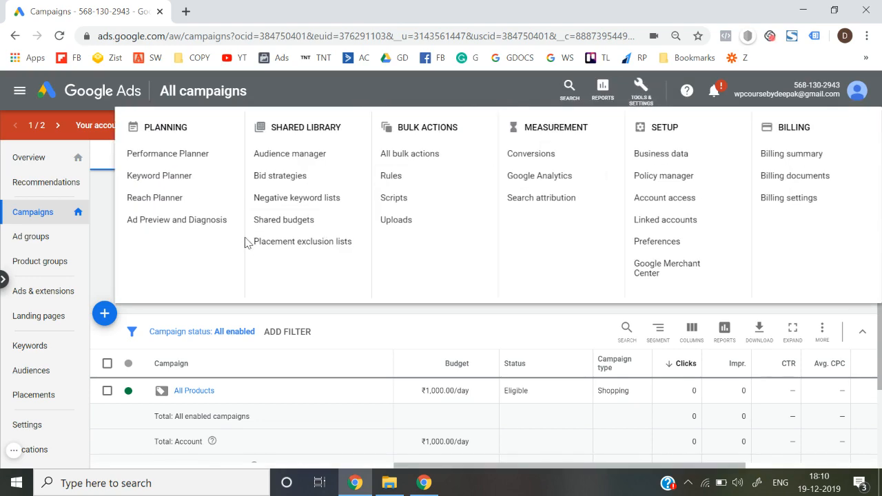
pyautogui.click(304, 229)
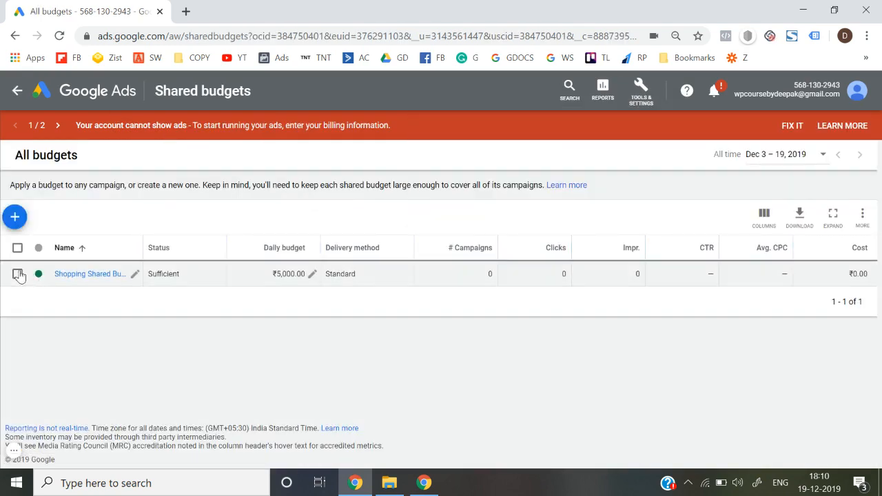
pyautogui.click(17, 275)
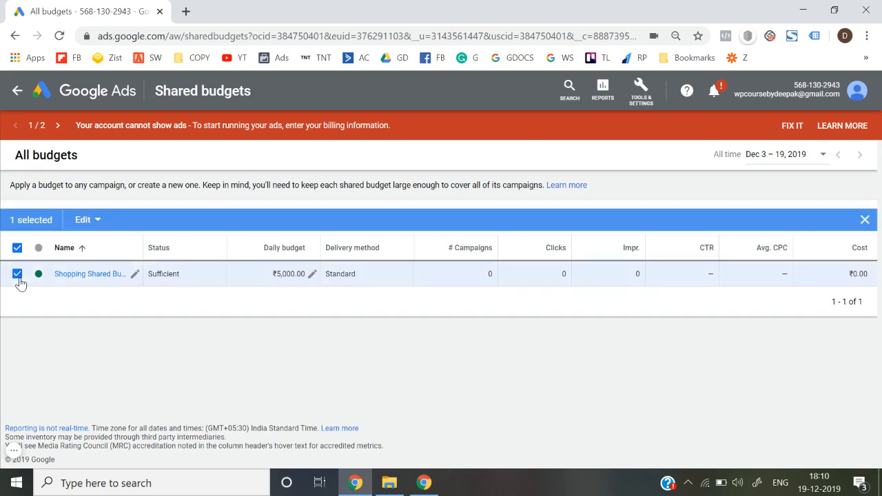
pyautogui.click(87, 217)
pyautogui.click(90, 248)
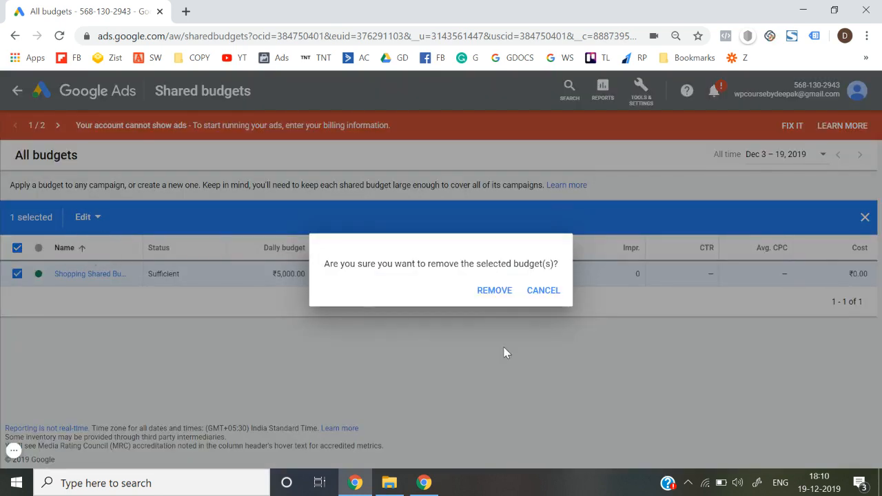
pyautogui.click(496, 295)
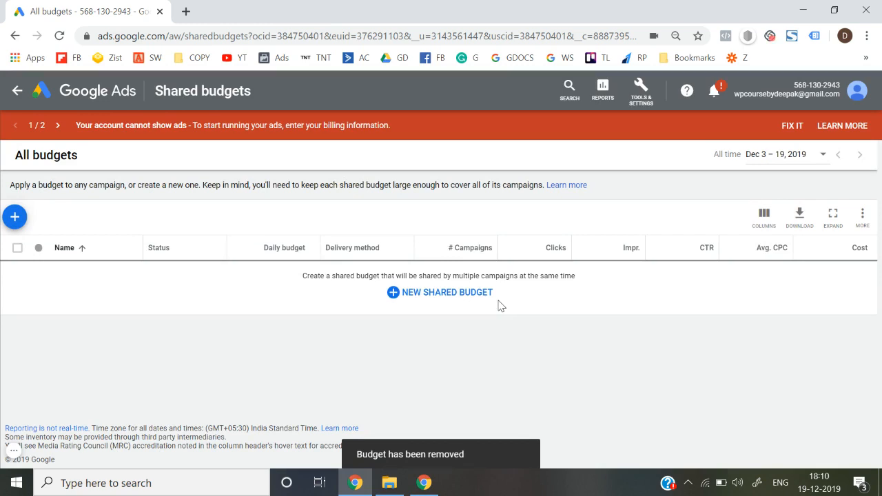
# Create and save a shared budget named Shop 2 with an average daily spend of ₹6,000, without adding campaigns
pyautogui.click(472, 292)
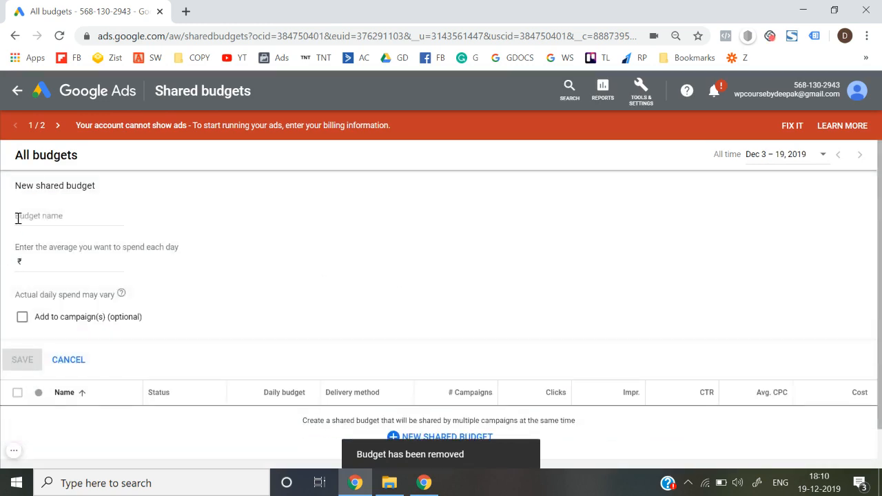
pyautogui.write('Shop')
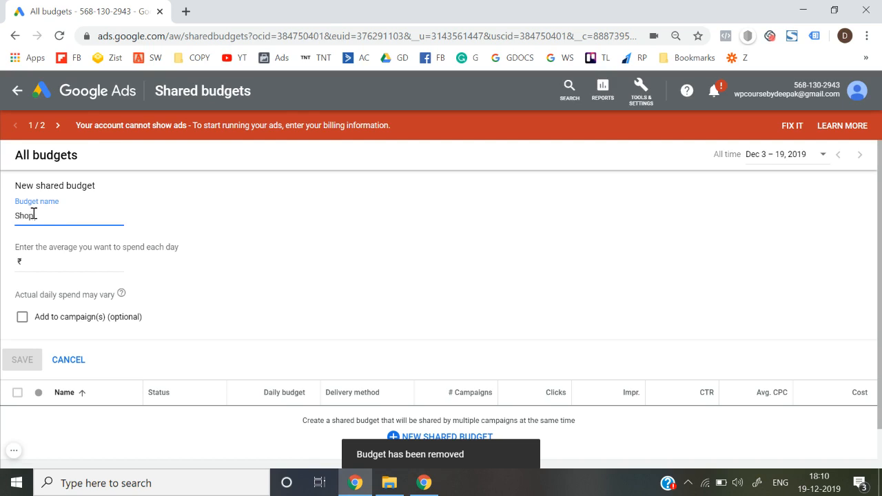
pyautogui.write(' 2')
pyautogui.click(45, 273)
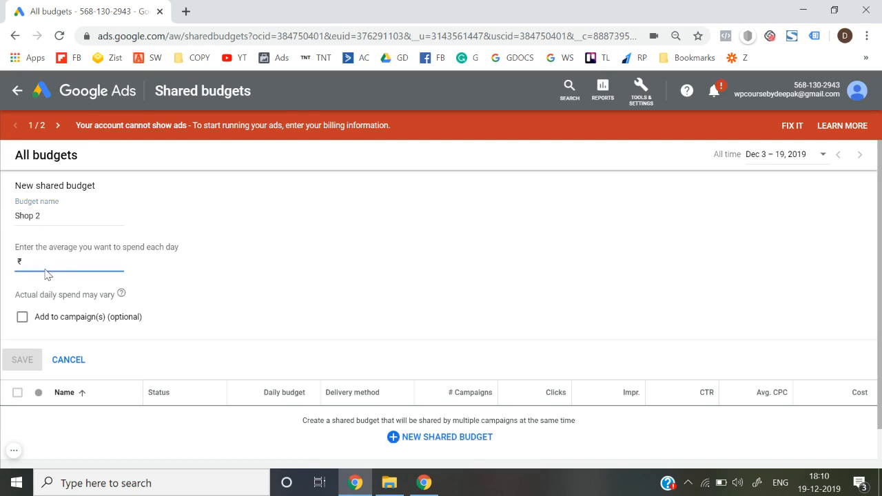
pyautogui.write('6000')
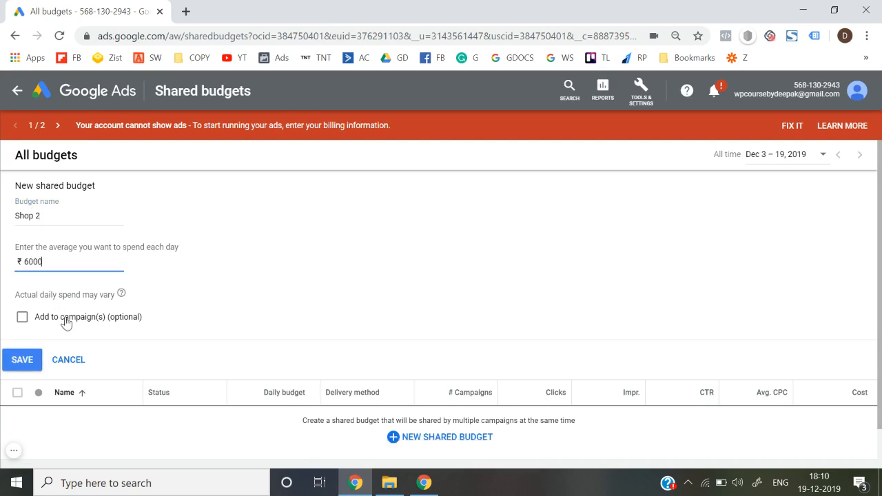
pyautogui.click(22, 359)
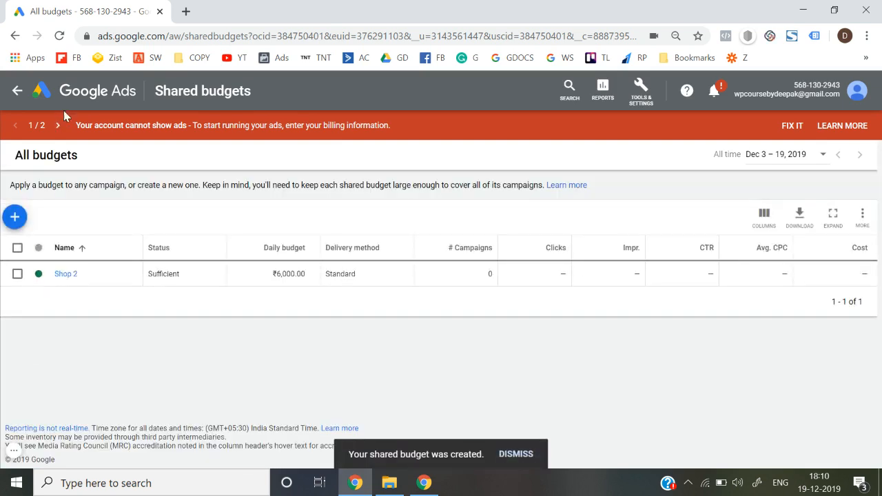
# Apply the Shop 2 shared budget in the All Products campaign's settings, save it, and return to the campaigns overview
pyautogui.click(89, 93)
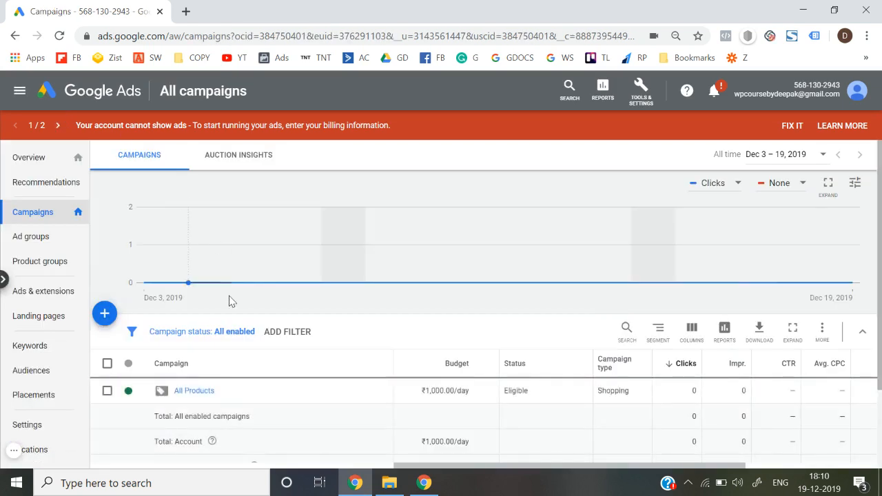
pyautogui.click(190, 391)
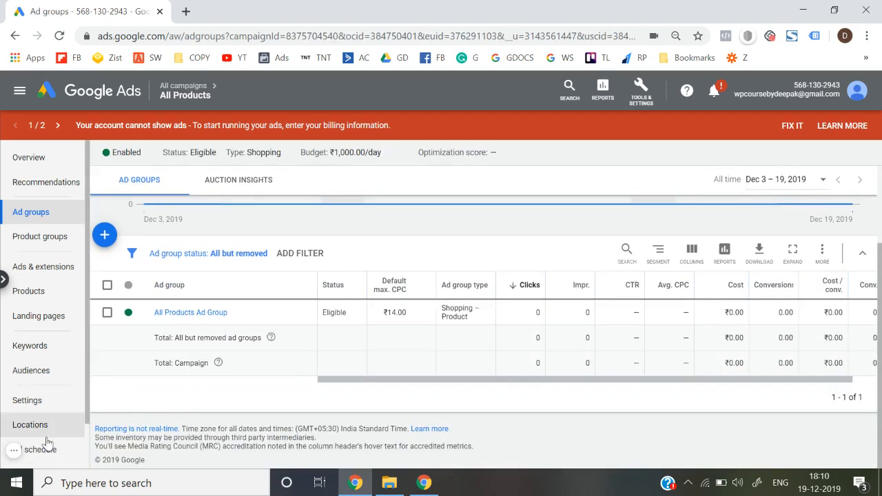
pyautogui.scroll(-1, 47, 443)
pyautogui.click(52, 367)
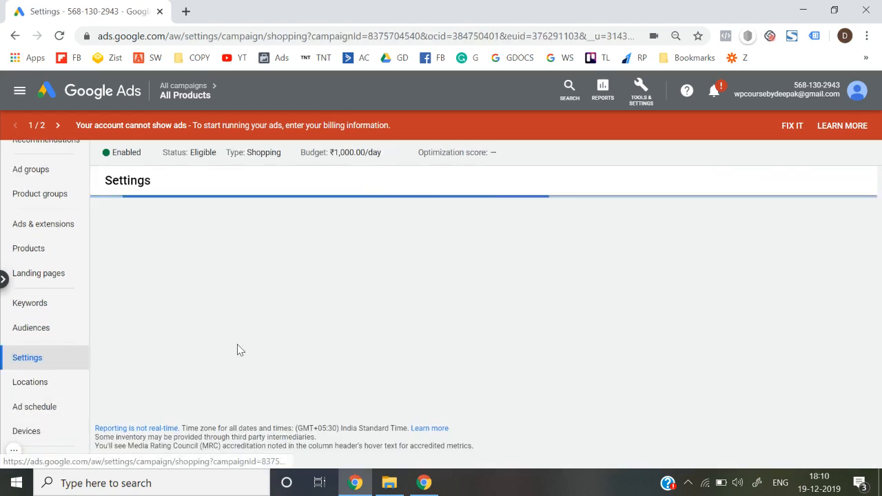
pyautogui.scroll(-1, 236, 347)
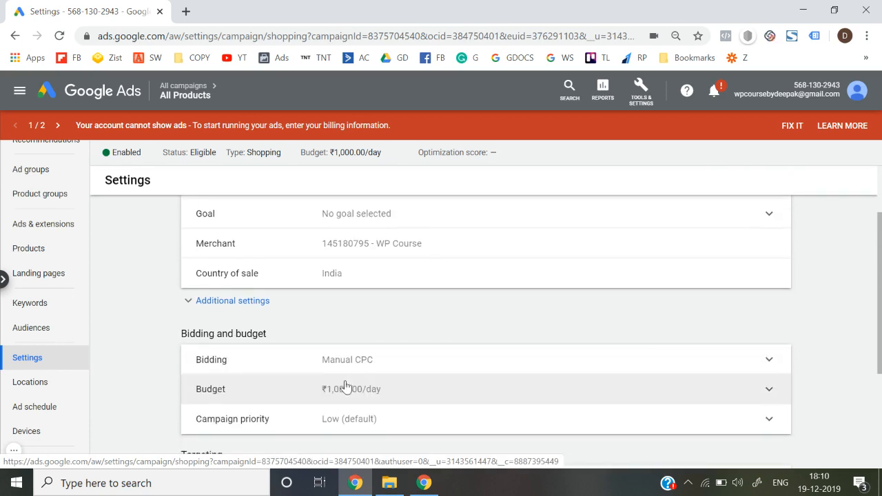
pyautogui.click(344, 390)
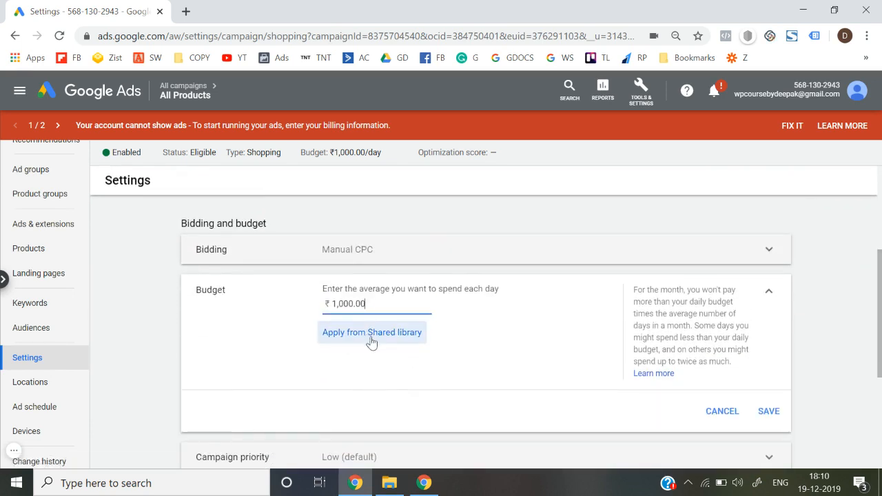
pyautogui.click(395, 338)
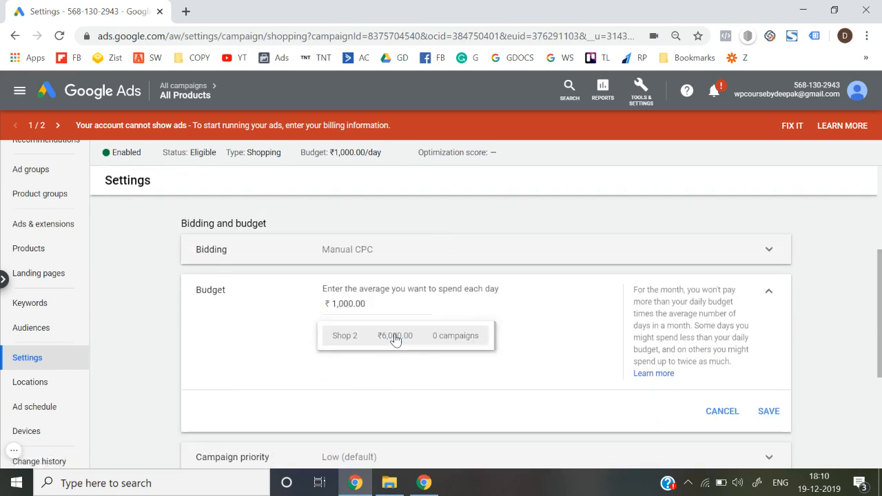
pyautogui.click(360, 338)
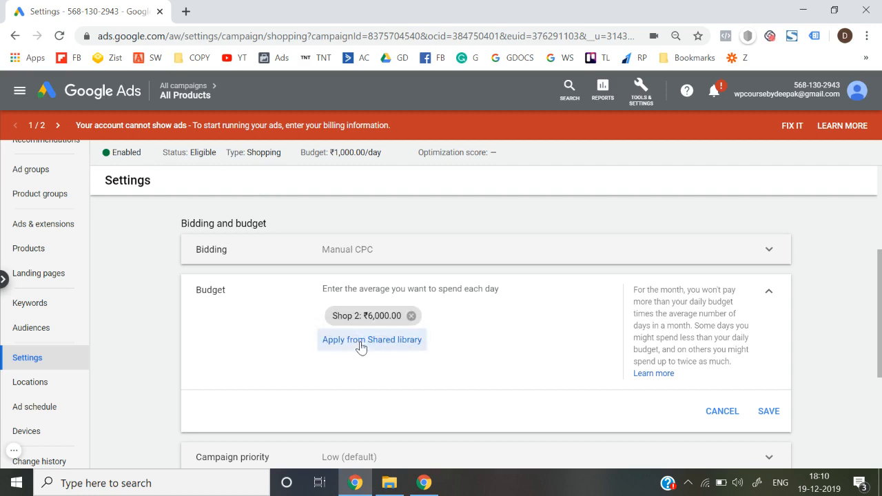
pyautogui.click(768, 413)
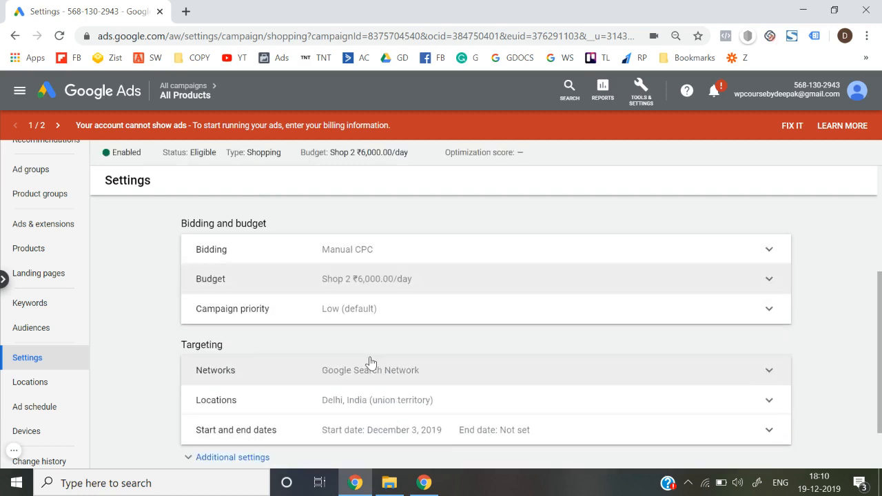
pyautogui.click(110, 84)
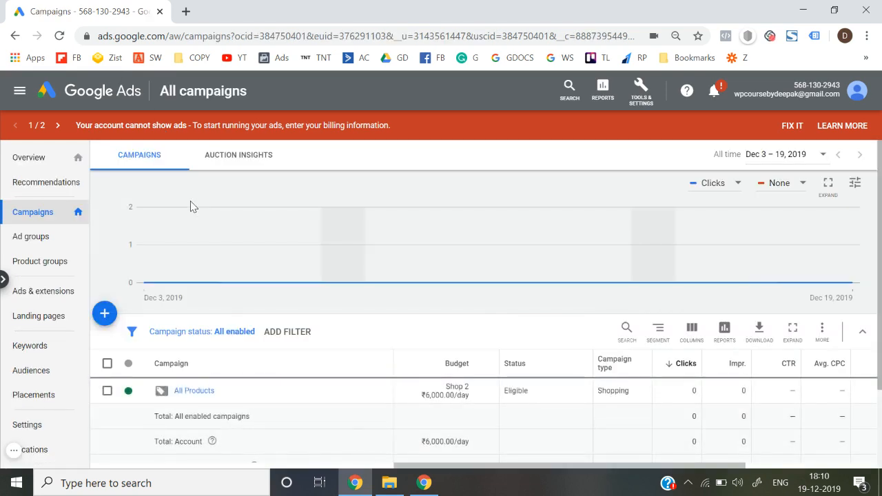